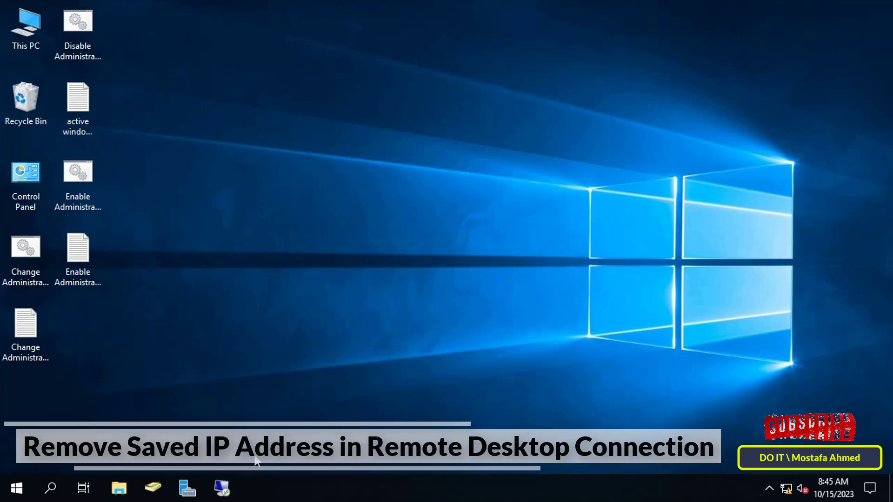
left_click(222, 488)
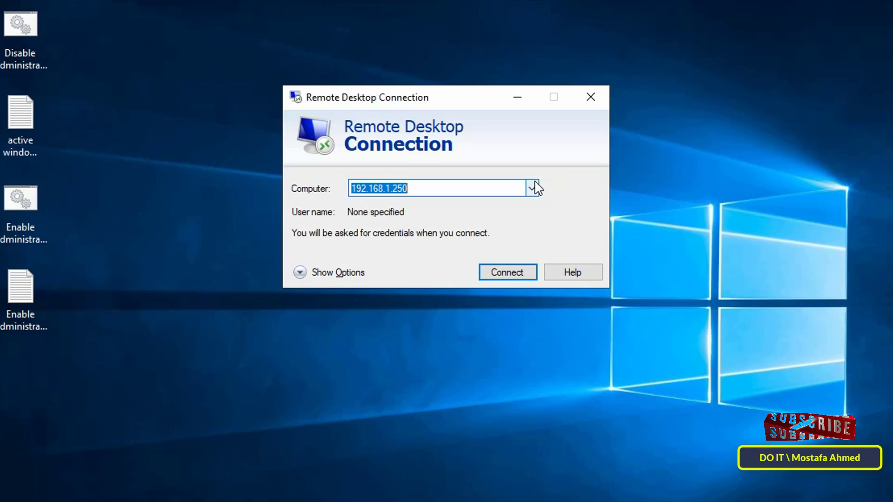
left_click(519, 163)
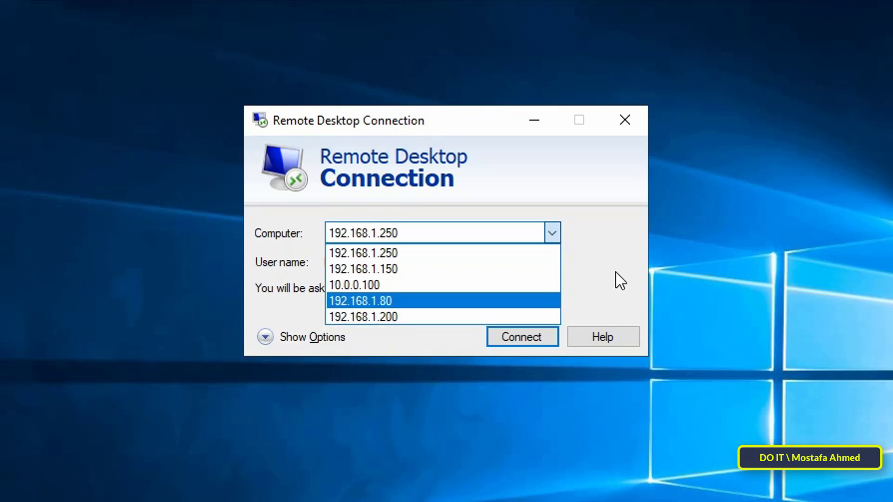
left_click(697, 279)
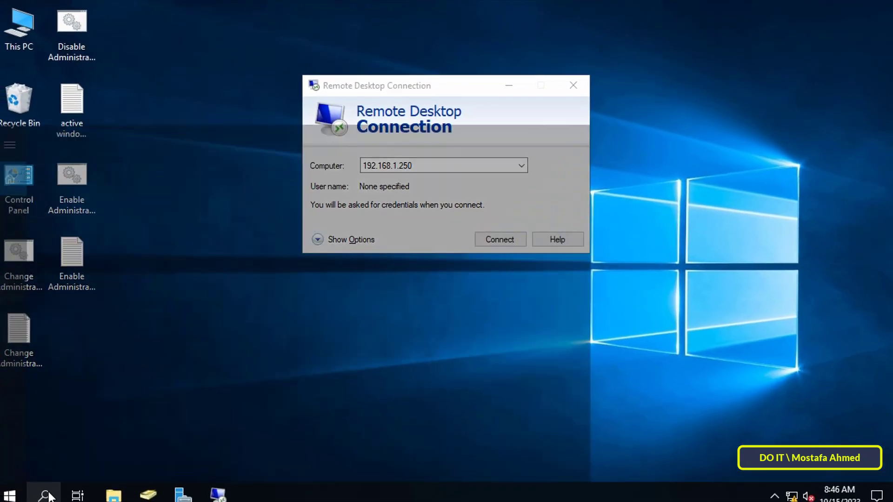
Step: Search Windows for 'registry editor' and launch the Registry Editor app
left_click(51, 489)
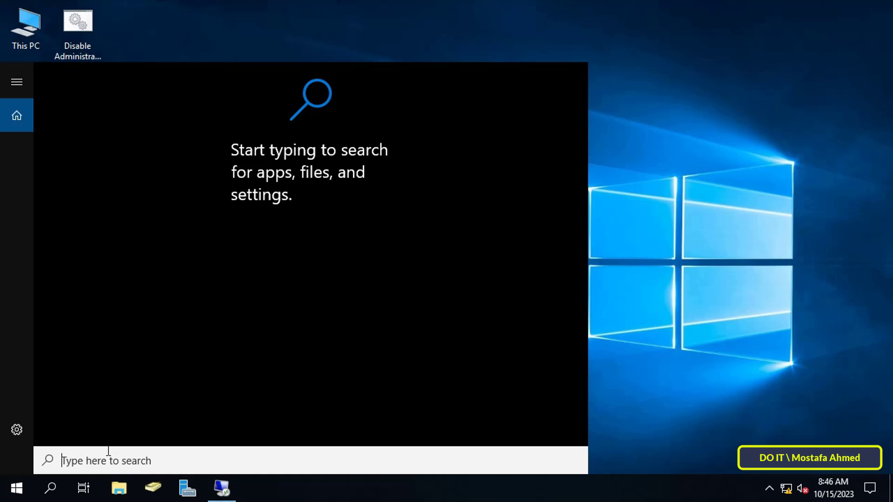
type("re")
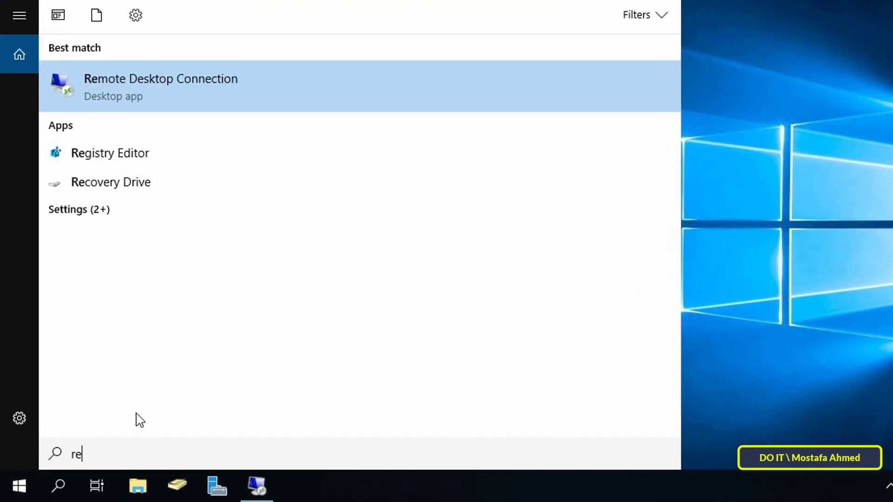
type("g")
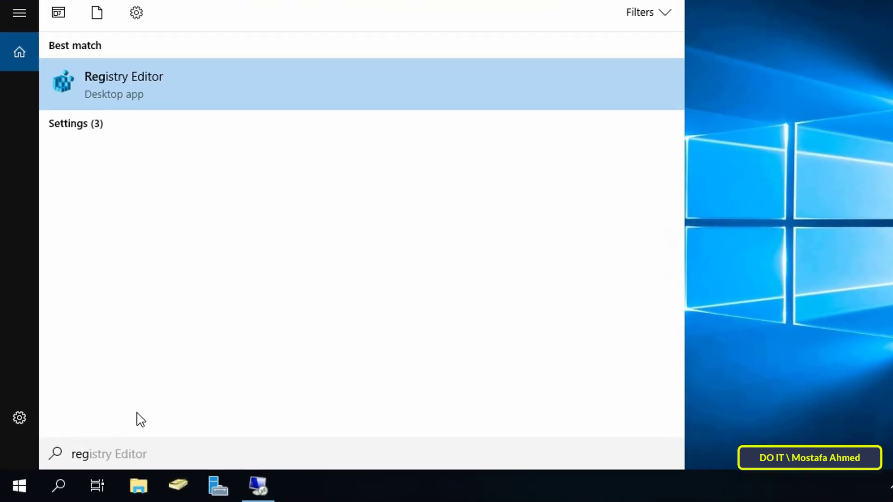
type("istry edi")
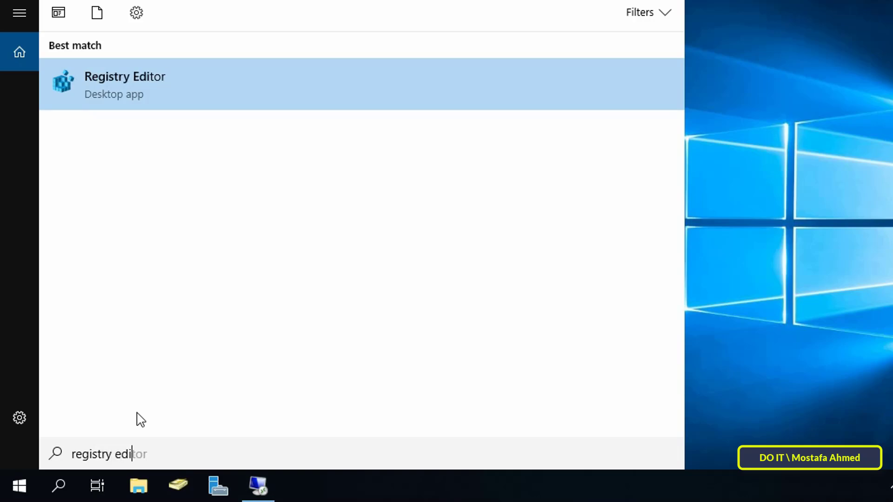
type("or")
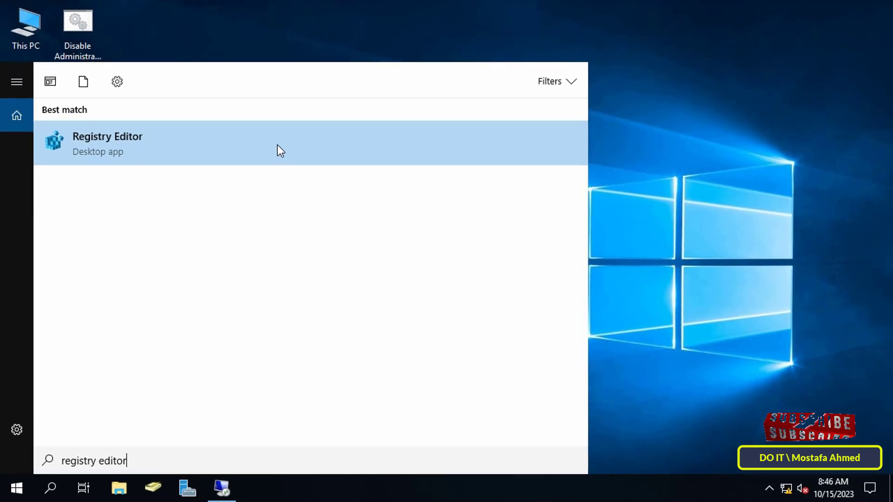
left_click(277, 144)
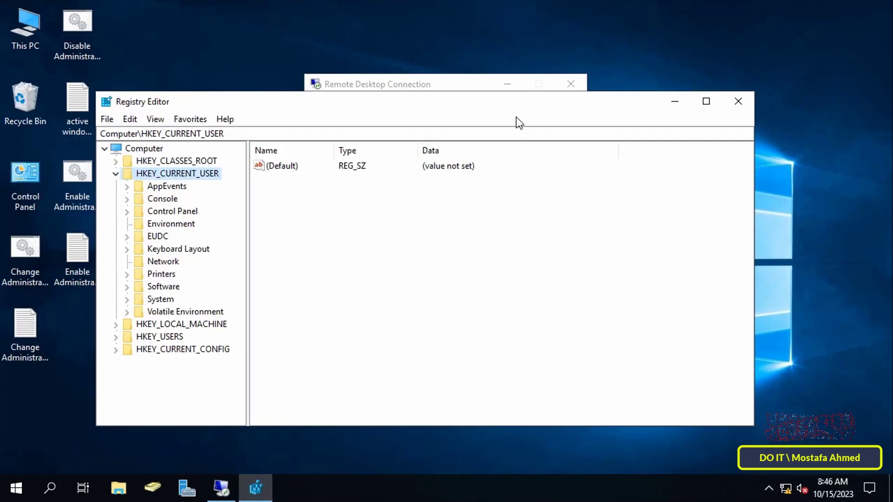
Step: Maximize Registry Editor and browse to HKEY_CURRENT_USER\Software\Microsoft\Terminal Server Client\Default
left_click(707, 101)
double_click(37, 79)
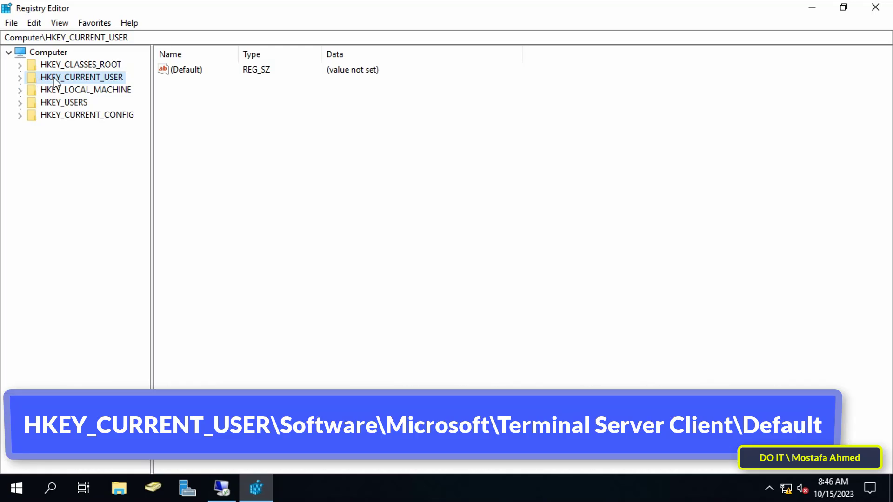
left_click(20, 78)
left_click(68, 191)
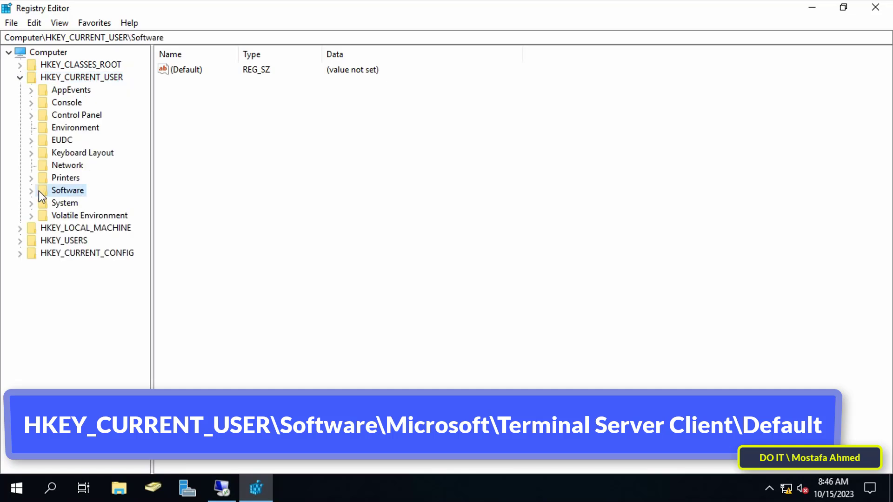
left_click(32, 191)
left_click(81, 241)
left_click(43, 241)
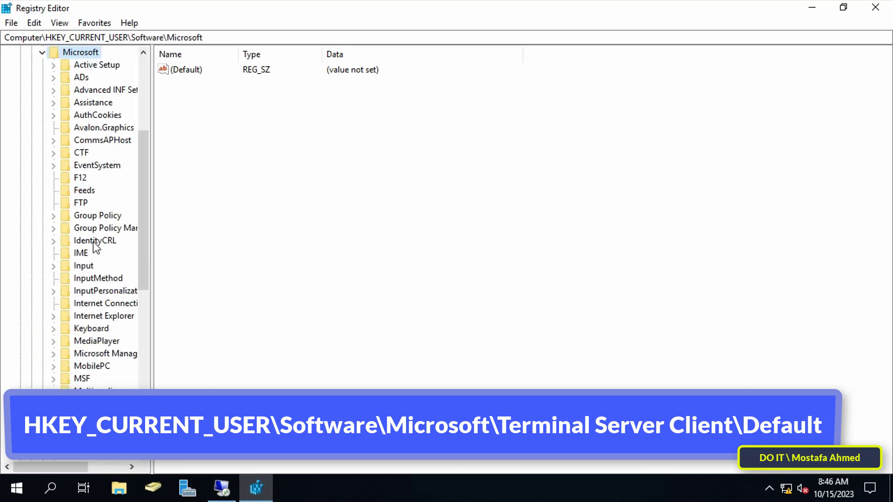
left_click_drag(201, 232, 217, 231)
scroll(179, 228, "down", 8)
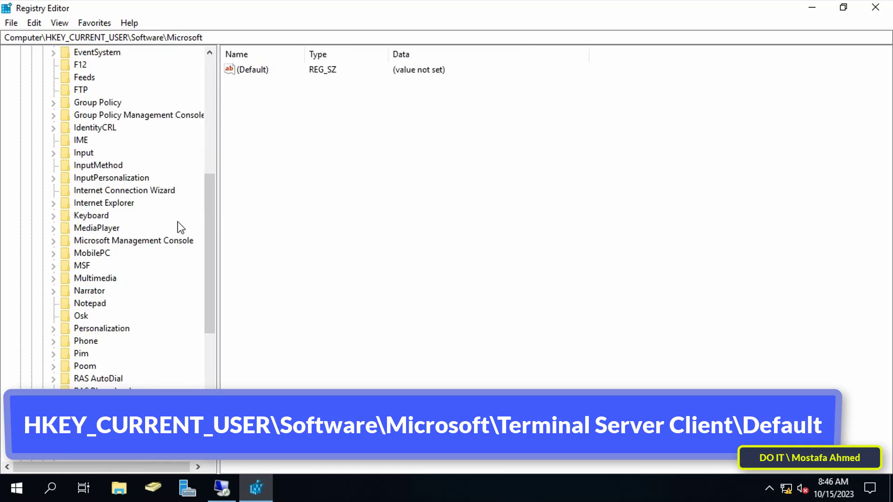
scroll(179, 228, "down", 2)
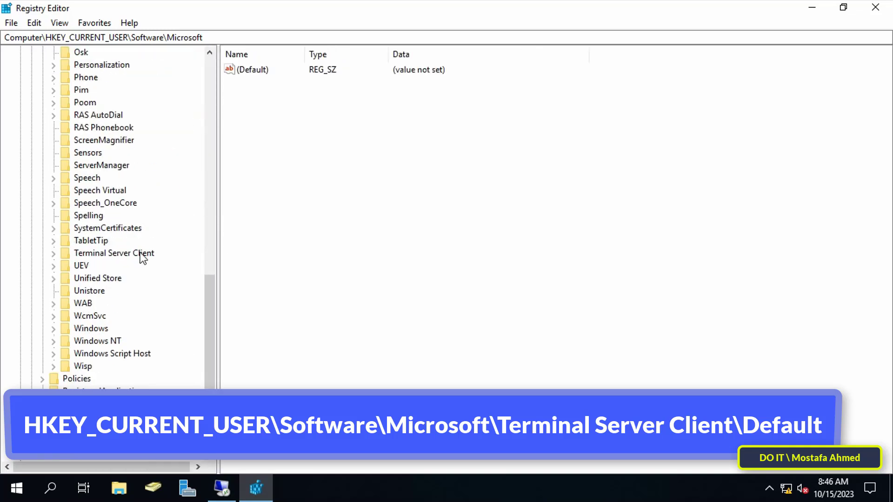
left_click(54, 253)
left_click(97, 266)
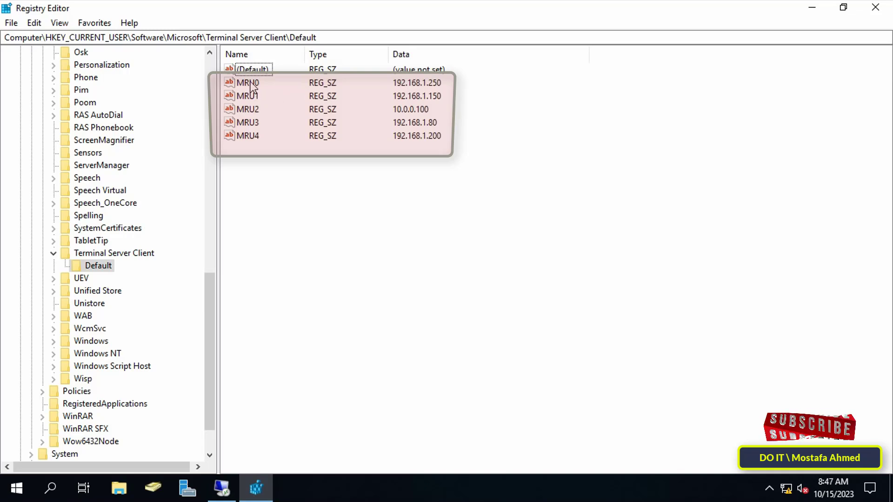
Step: Compare Remote Desktop Connection's remembered addresses with the five MRU0–MRU4 registry values
left_click(247, 96)
left_click(248, 122)
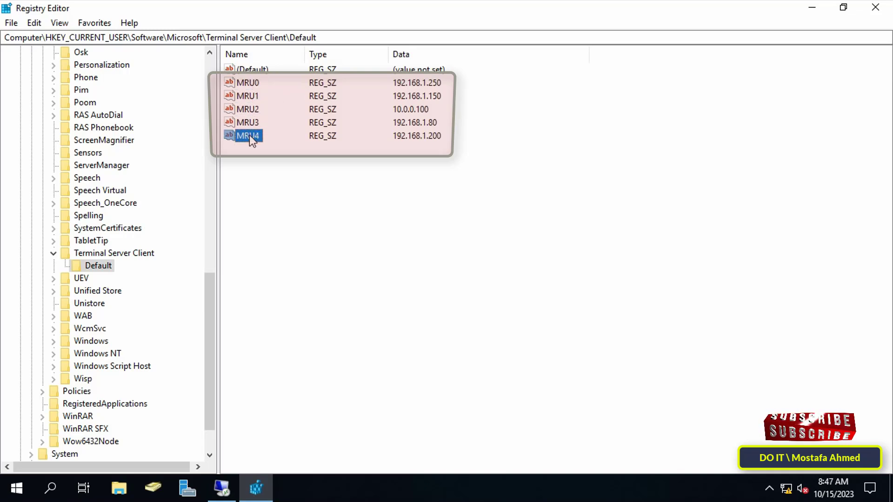
left_click(422, 211)
left_click(222, 488)
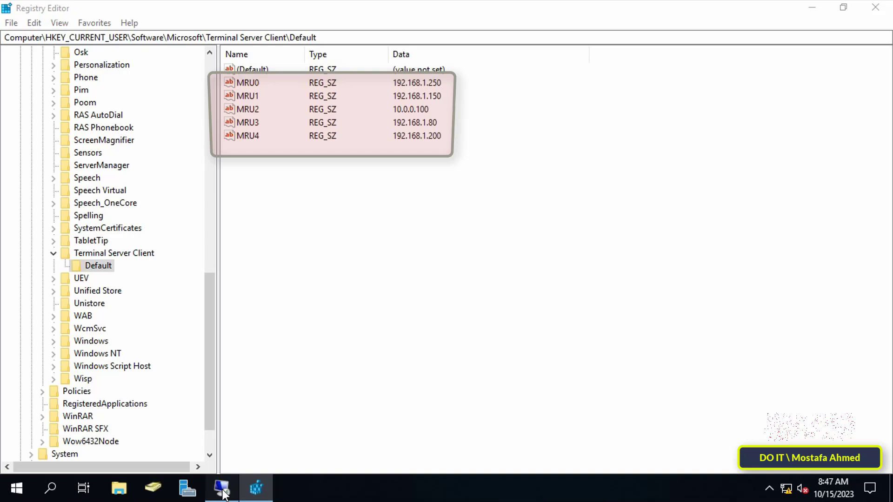
left_click_drag(489, 84, 716, 68)
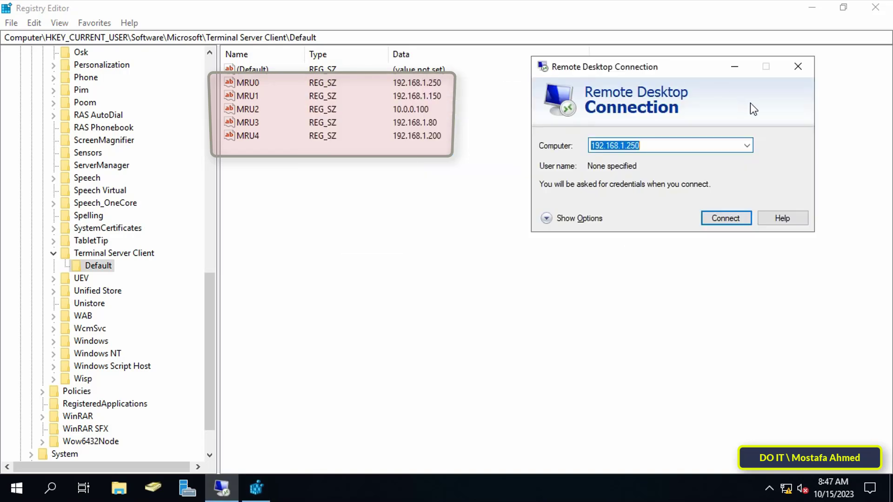
left_click(748, 146)
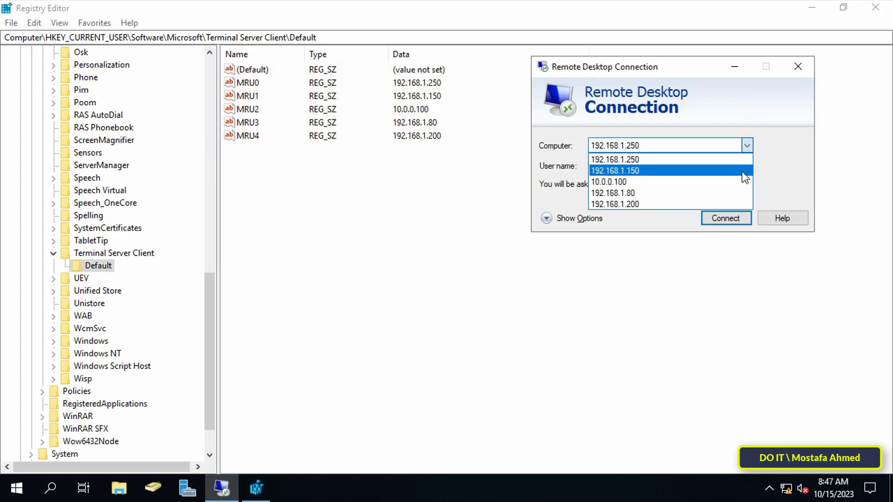
left_click(248, 83)
Step: Delete the MRU0 and MRU1 values from the Default key
right_click(246, 84)
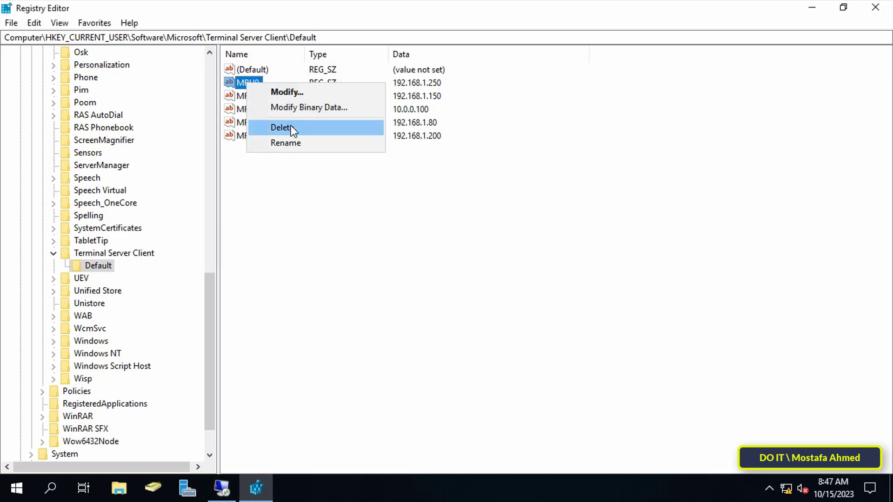
left_click(291, 127)
left_click(547, 245)
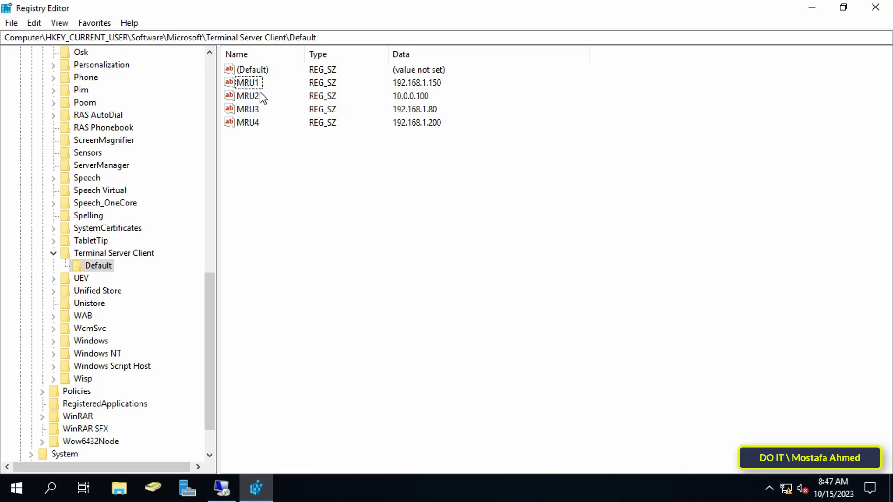
right_click(248, 83)
left_click(291, 128)
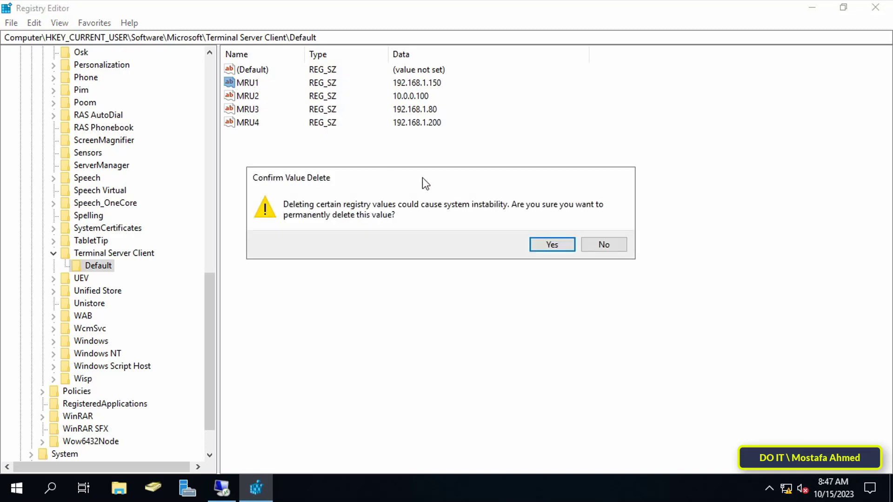
left_click(545, 240)
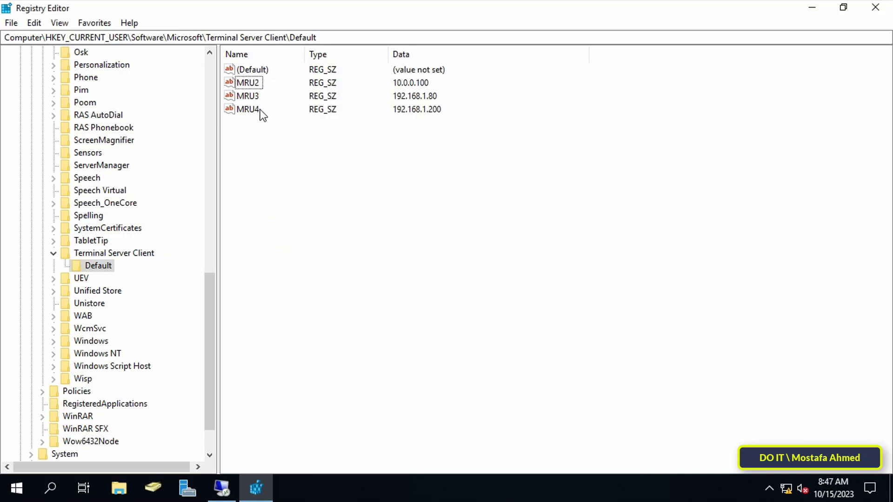
Step: Delete the MRU2 and MRU3 values, leaving only MRU4 (192.168.1.200)
right_click(247, 83)
left_click(285, 127)
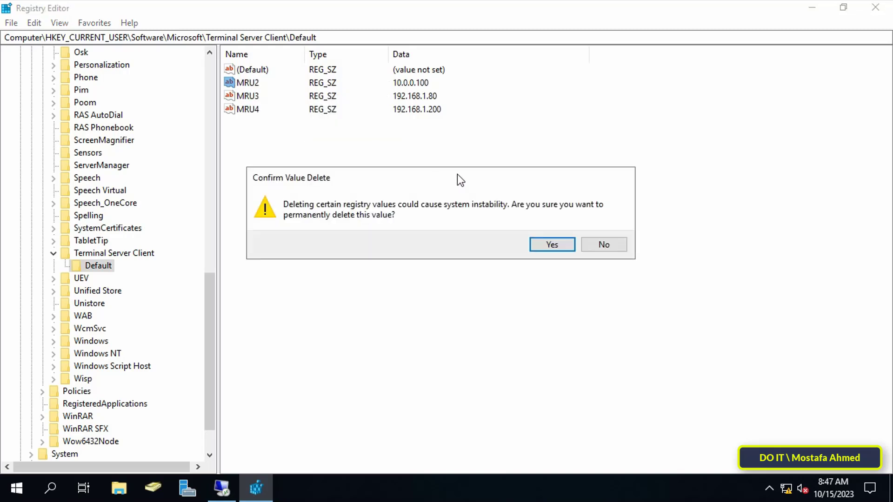
left_click(552, 245)
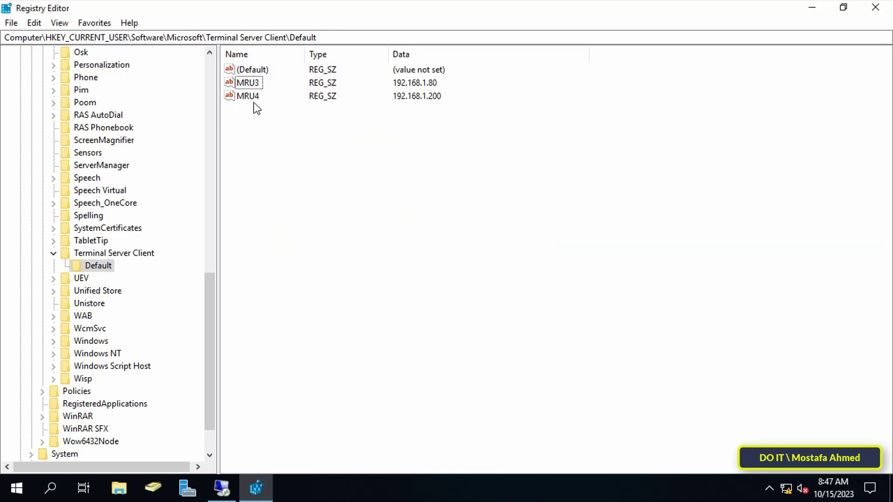
right_click(247, 83)
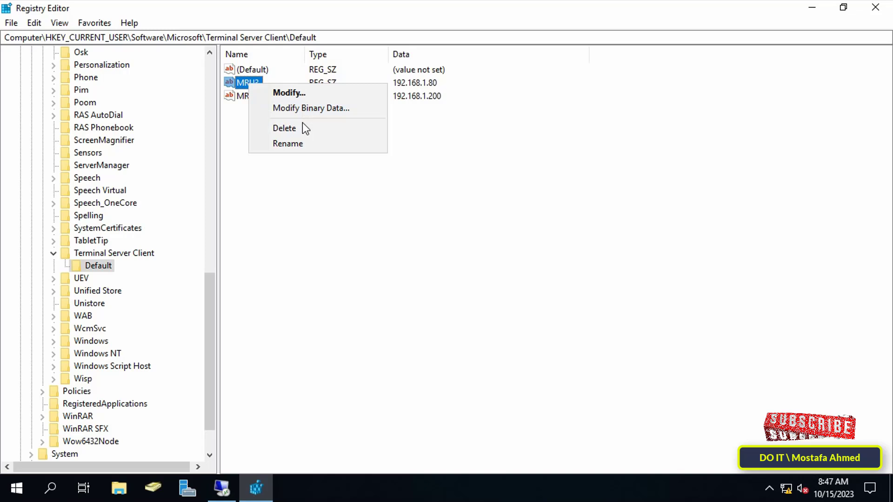
left_click(285, 128)
left_click(548, 244)
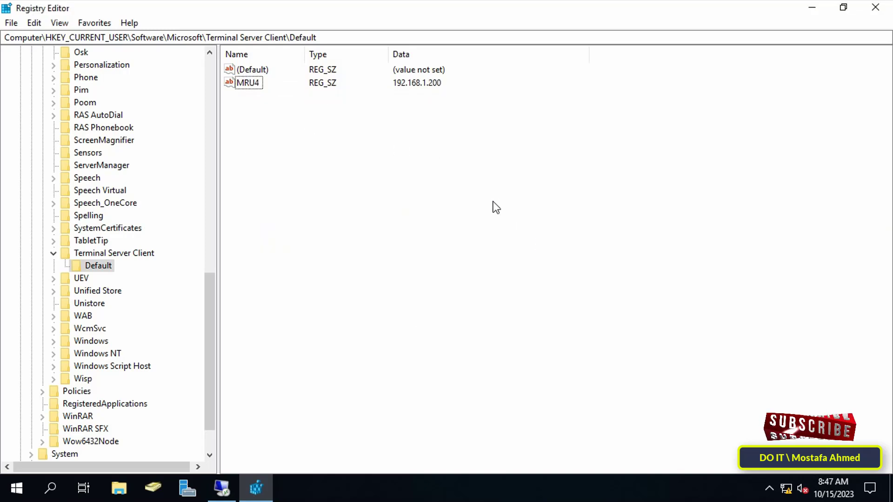
Step: Restart Remote Desktop Connection and confirm its Computer field shows 192.168.1.200
left_click(221, 488)
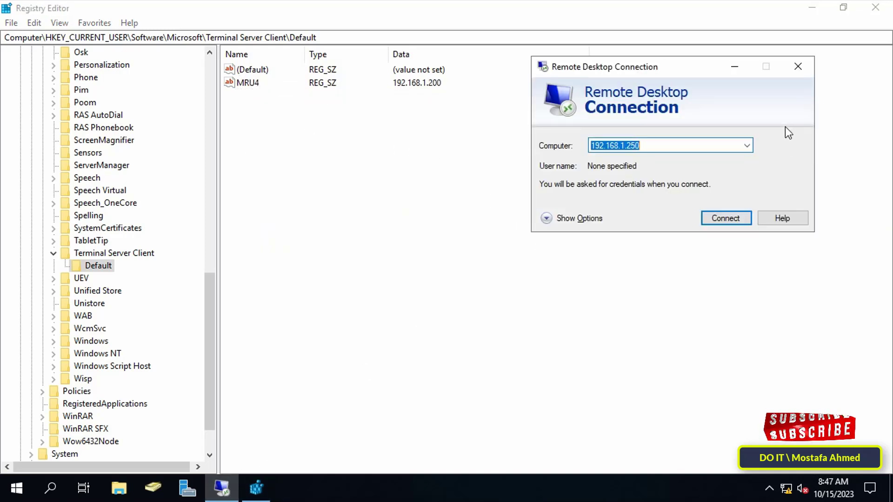
left_click(800, 67)
left_click(223, 489)
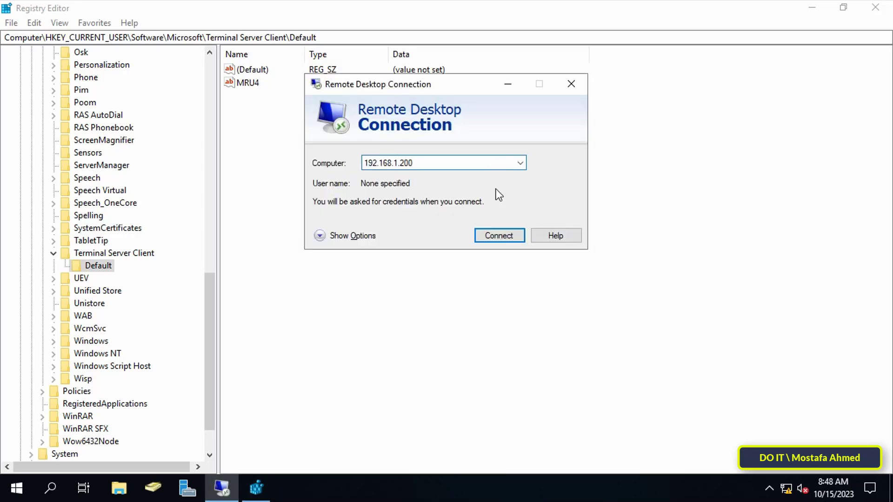
left_click_drag(470, 85, 645, 49)
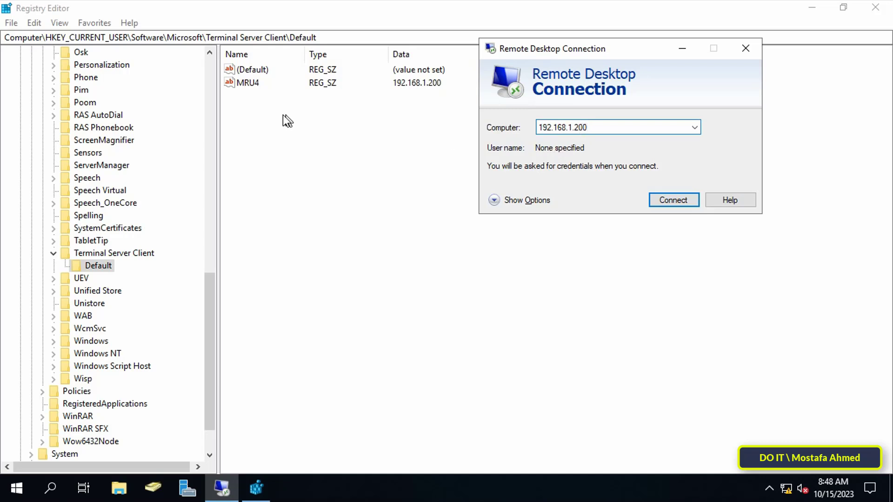
left_click(327, 220)
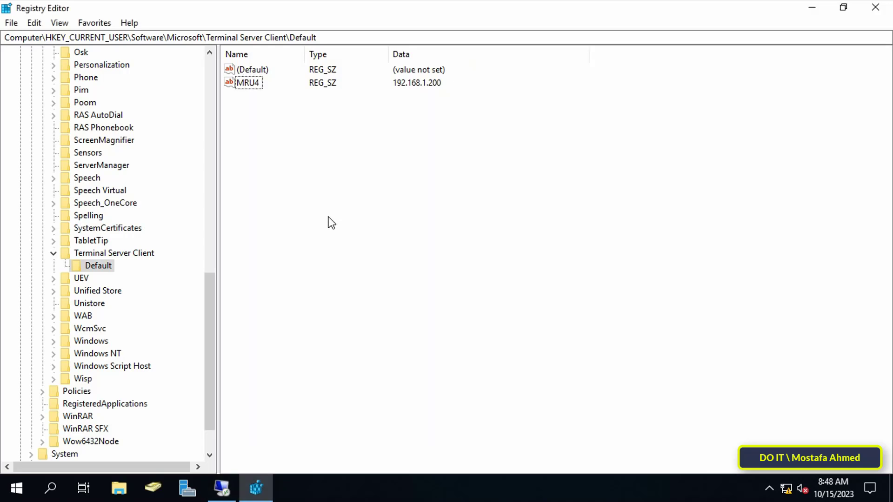
left_click(223, 489)
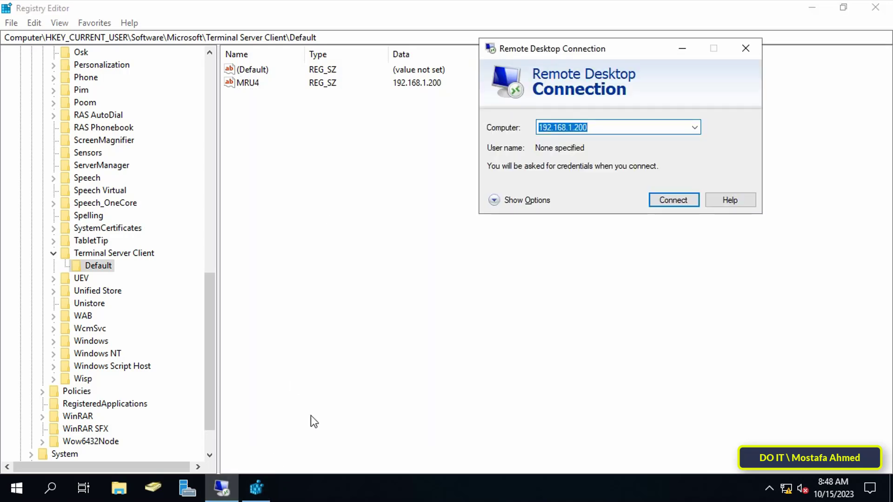